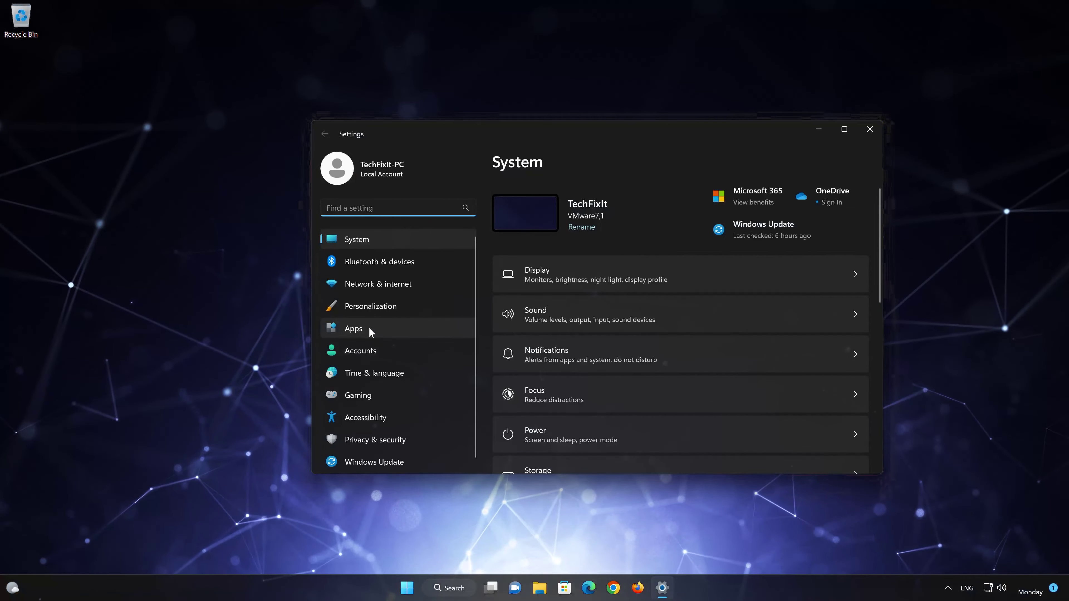
- Open the advanced options of Microsoft 365 (Office) from the list of installed apps
{"action": "left_click", "coordinate": [370, 328]}
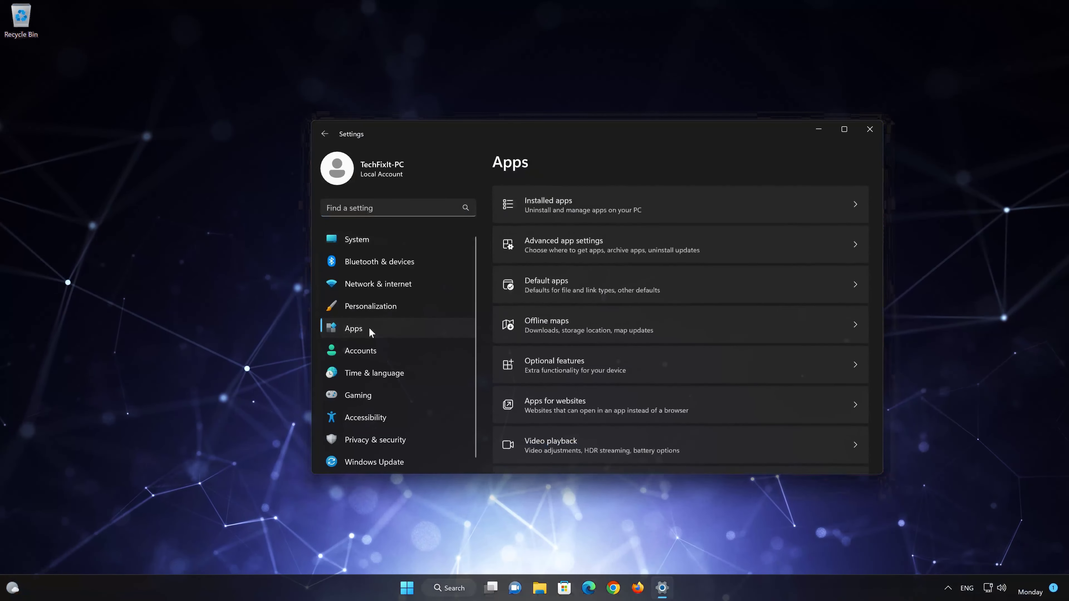
{"action": "left_click", "coordinate": [591, 204]}
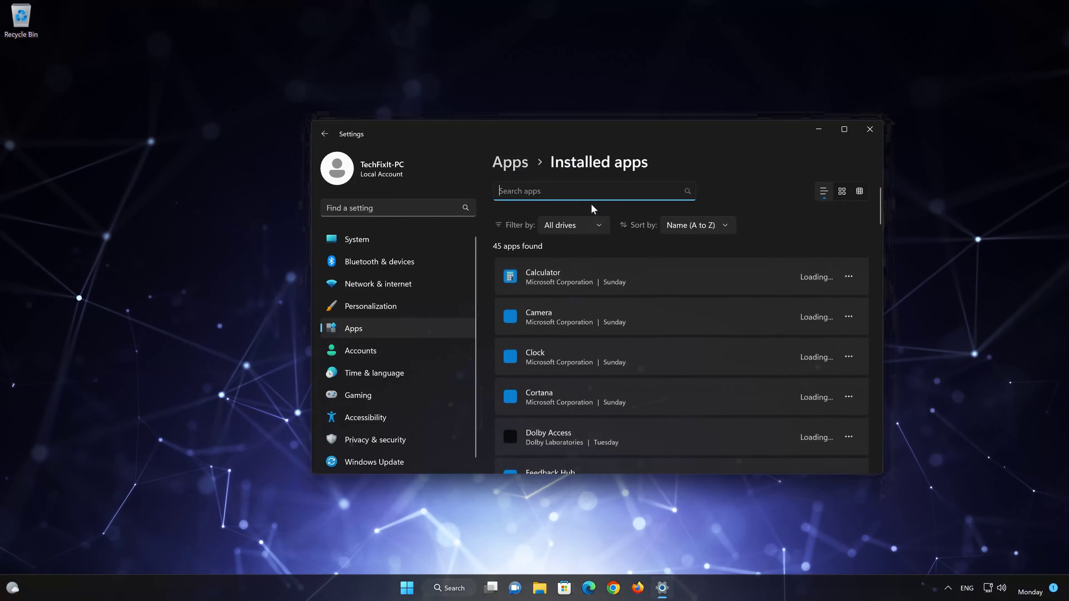
{"action": "scroll", "coordinate": [617, 253], "scroll_direction": "down", "scroll_amount": 3}
{"action": "scroll", "coordinate": [617, 253], "scroll_direction": "down", "scroll_amount": 8}
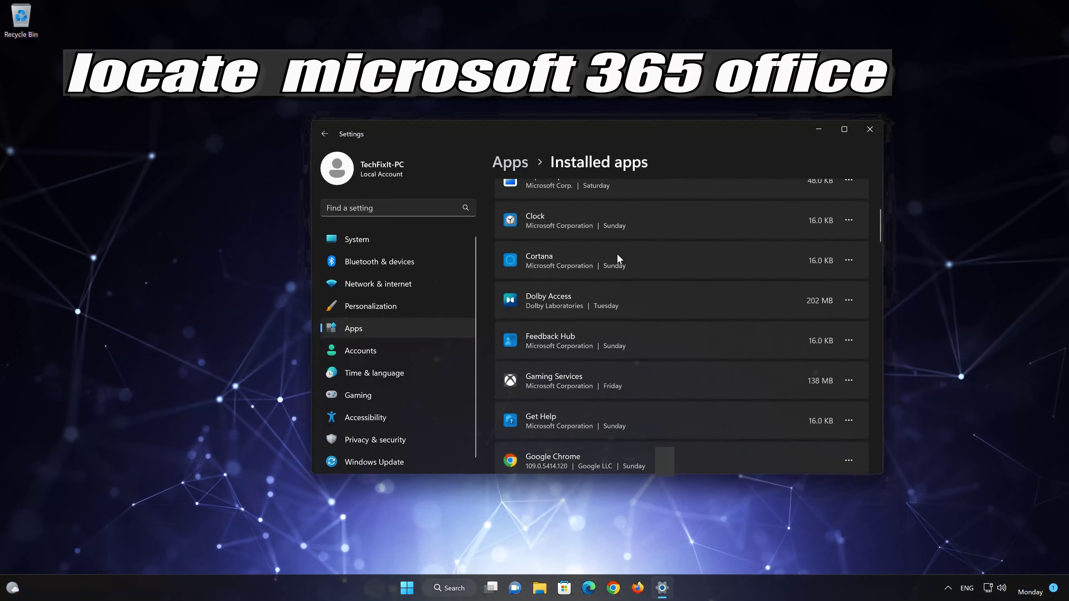
{"action": "scroll", "coordinate": [617, 253], "scroll_direction": "down", "scroll_amount": 2}
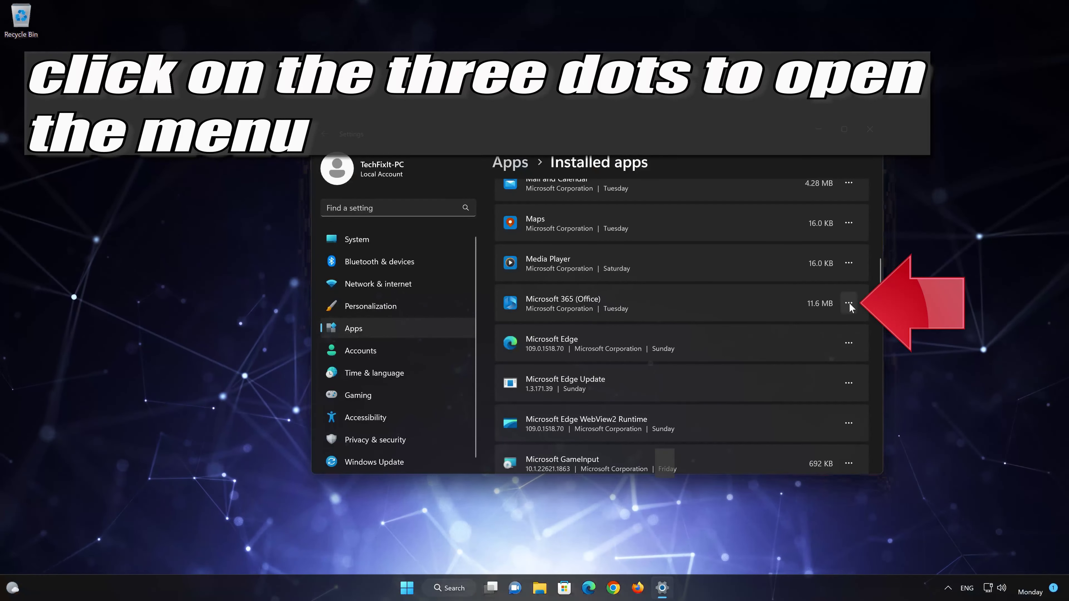
{"action": "left_click", "coordinate": [849, 303]}
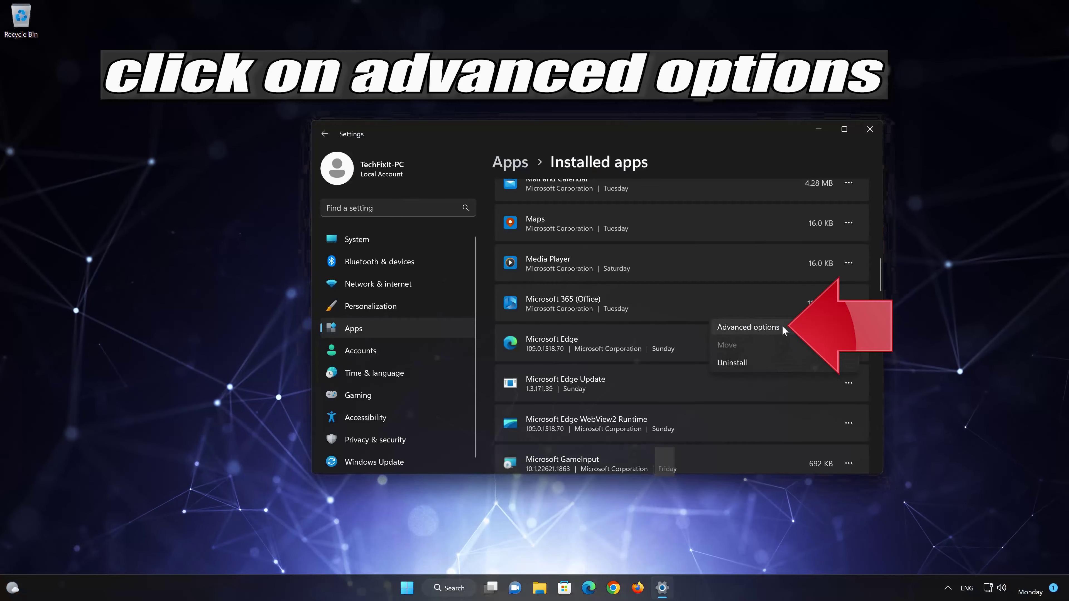
{"action": "left_click", "coordinate": [781, 327]}
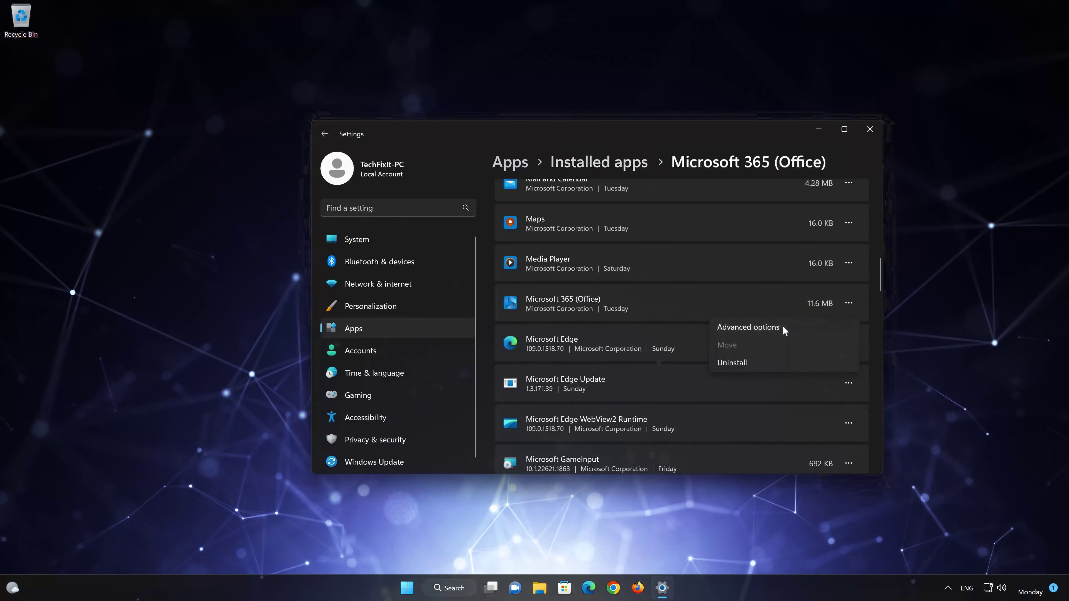
- Repair the Microsoft 365 (Office) app, and reset it with its app data deleted
{"action": "scroll", "coordinate": [756, 326], "scroll_direction": "down", "scroll_amount": 5}
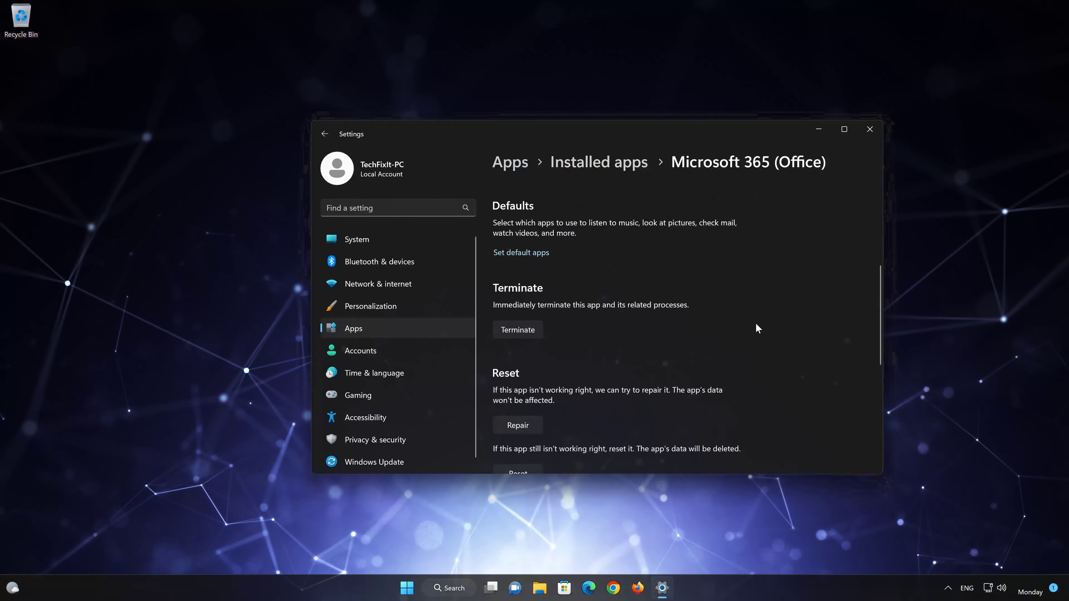
{"action": "scroll", "coordinate": [757, 325], "scroll_direction": "down", "scroll_amount": 2}
{"action": "scroll", "coordinate": [756, 324], "scroll_direction": "up", "scroll_amount": 1}
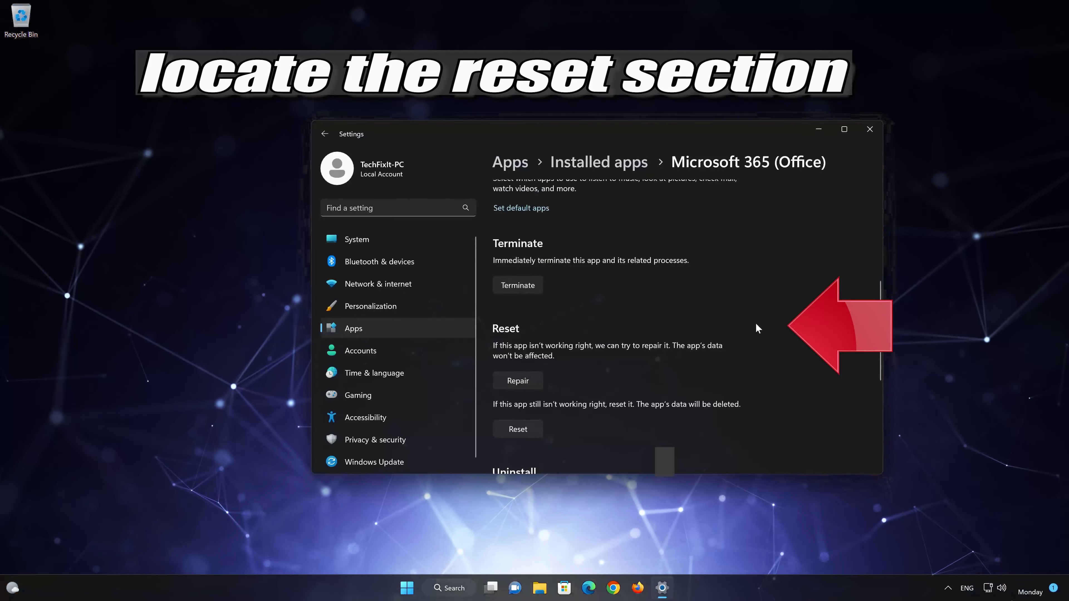
{"action": "scroll", "coordinate": [756, 328], "scroll_direction": "down", "scroll_amount": 2}
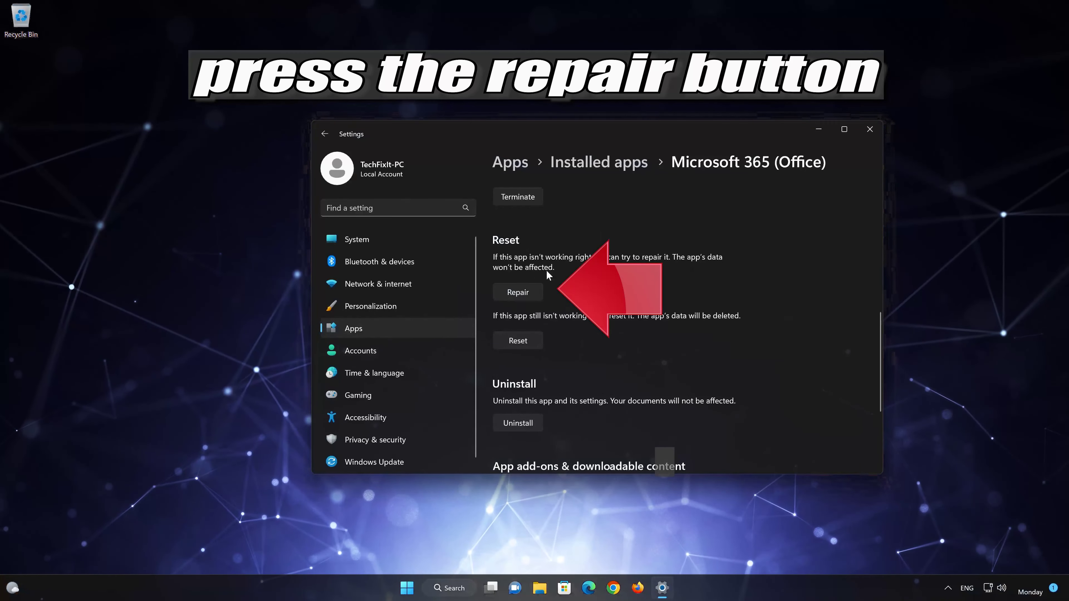
{"action": "left_click", "coordinate": [527, 292]}
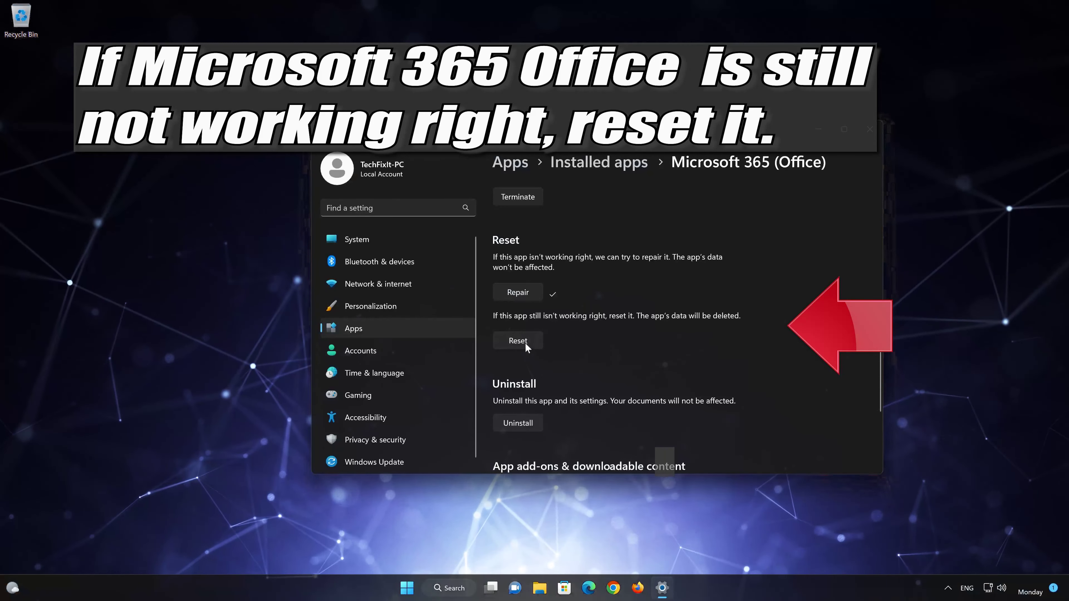
{"action": "left_click", "coordinate": [518, 341]}
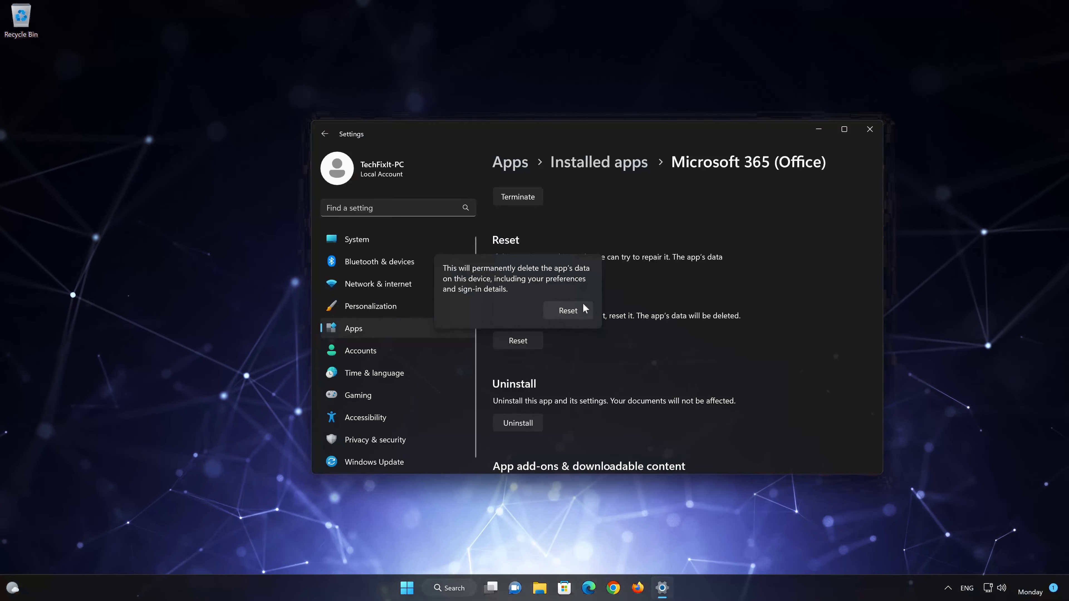
{"action": "left_click", "coordinate": [568, 311]}
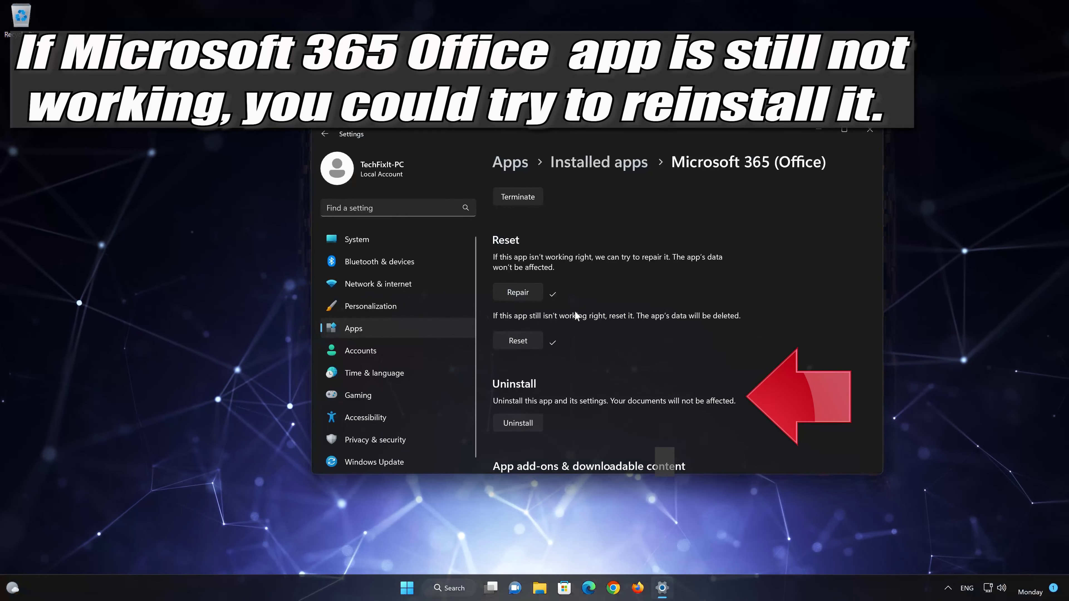
- Uninstall the Microsoft 365 (Office) app and close the Settings window
{"action": "scroll", "coordinate": [547, 322], "scroll_direction": "up", "scroll_amount": 1}
{"action": "scroll", "coordinate": [526, 346], "scroll_direction": "down", "scroll_amount": 2}
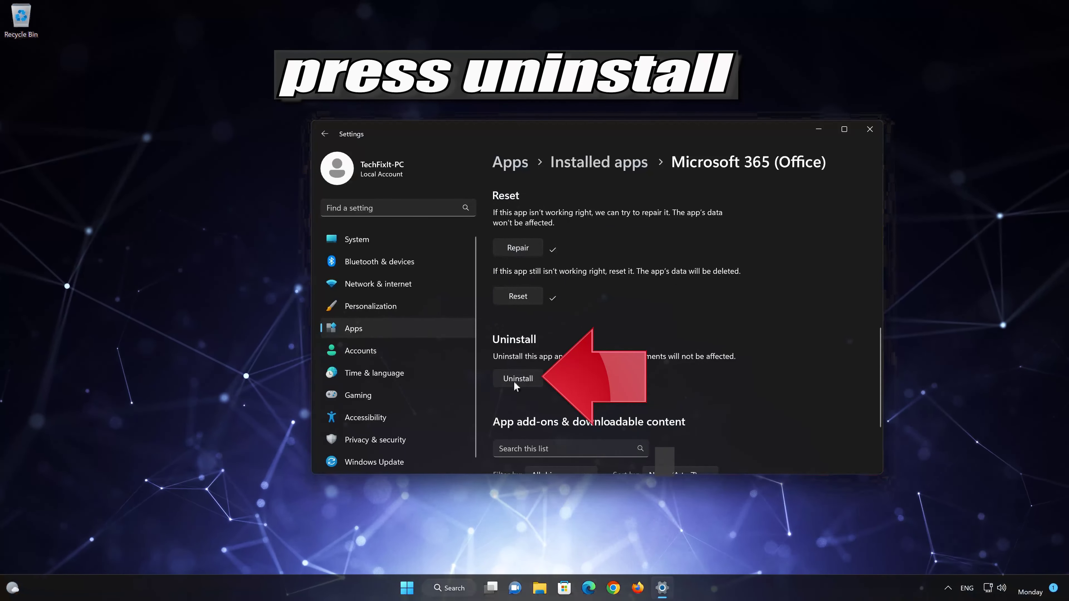
{"action": "left_click", "coordinate": [521, 381]}
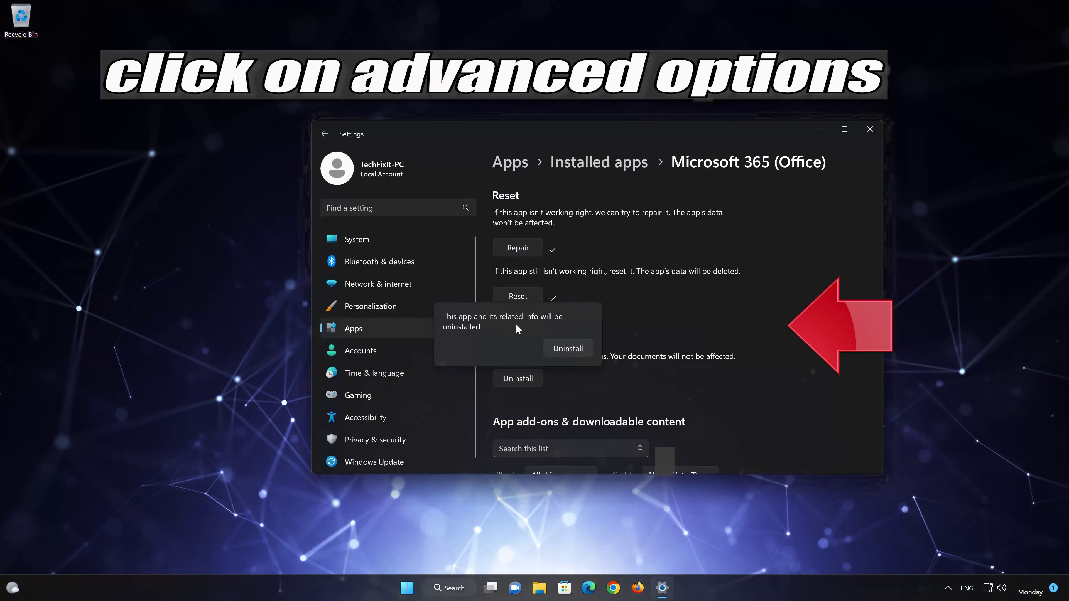
{"action": "left_click", "coordinate": [580, 352]}
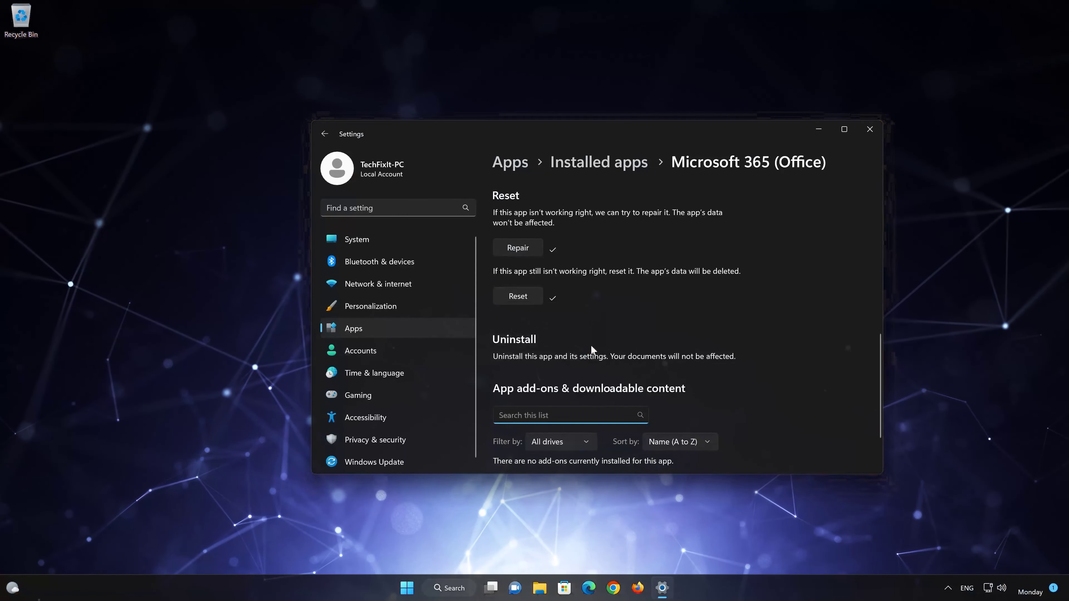
{"action": "left_click", "coordinate": [869, 130]}
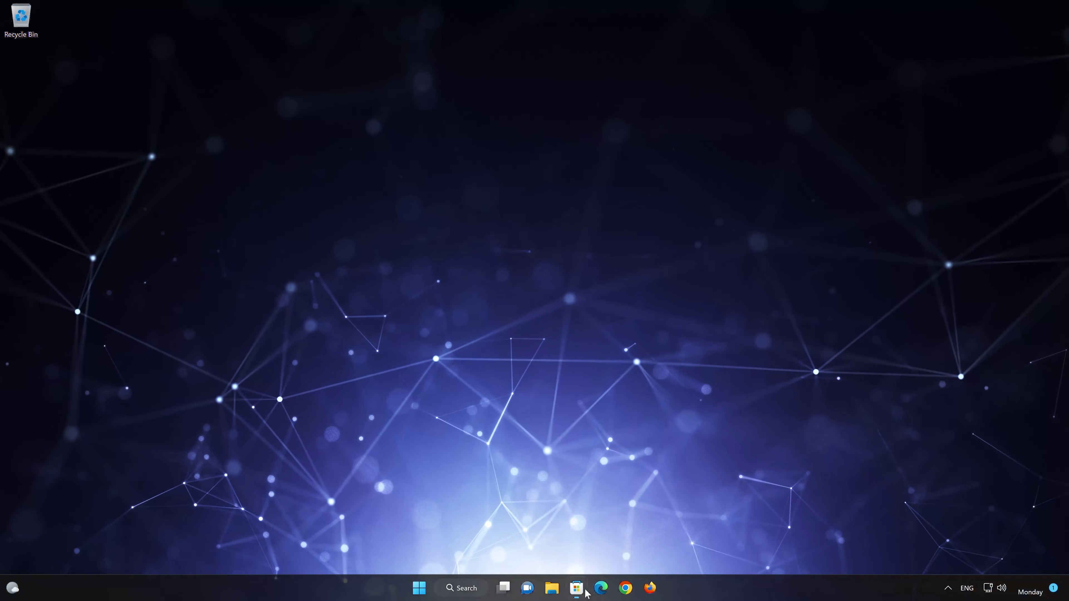
- Switch to Microsoft Store, search for "office", install the Microsoft 365 (Office) app and launch it
{"action": "left_click", "coordinate": [576, 588]}
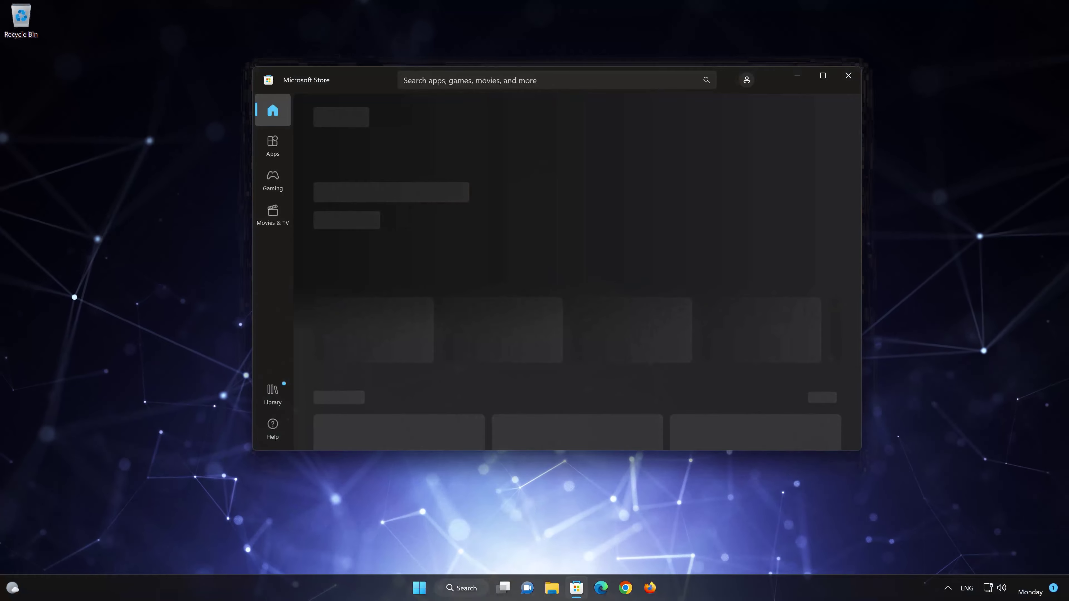
{"action": "left_click", "coordinate": [421, 80]}
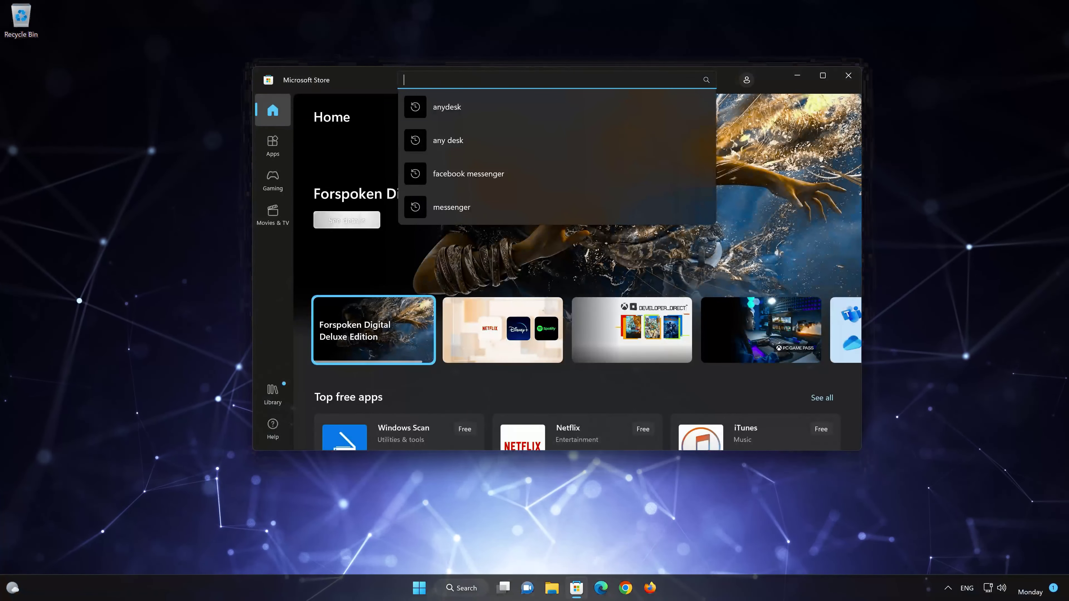
{"action": "type", "text": "offic"}
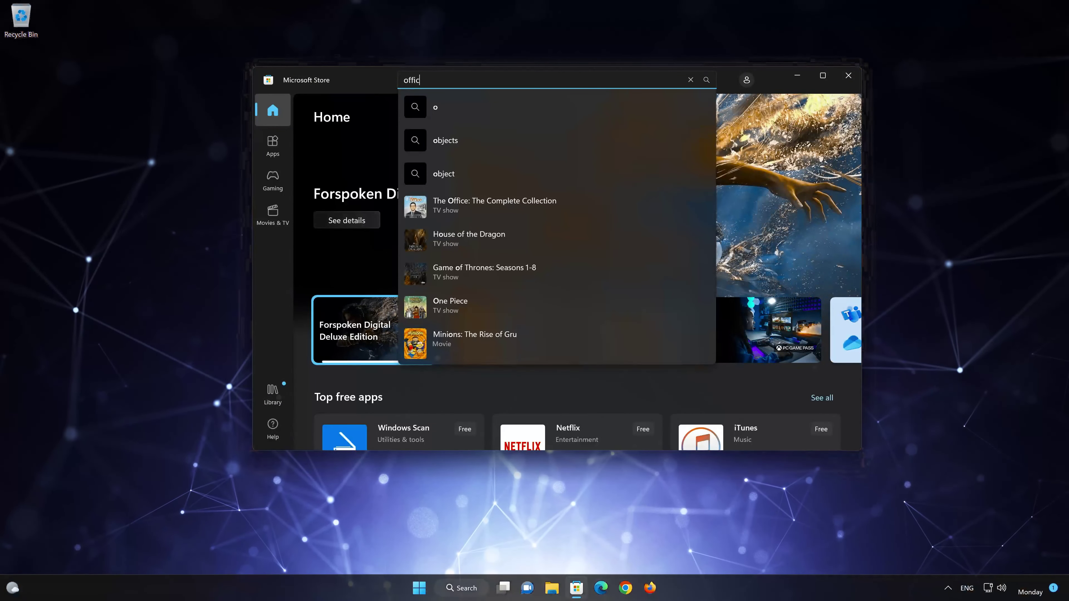
{"action": "type", "text": "e"}
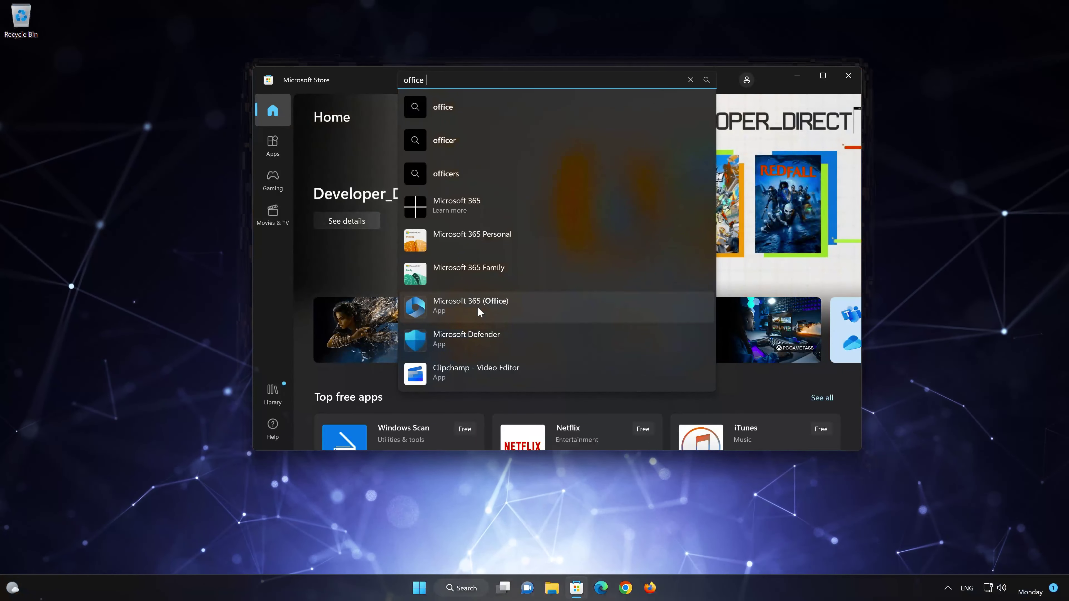
{"action": "left_click", "coordinate": [478, 307]}
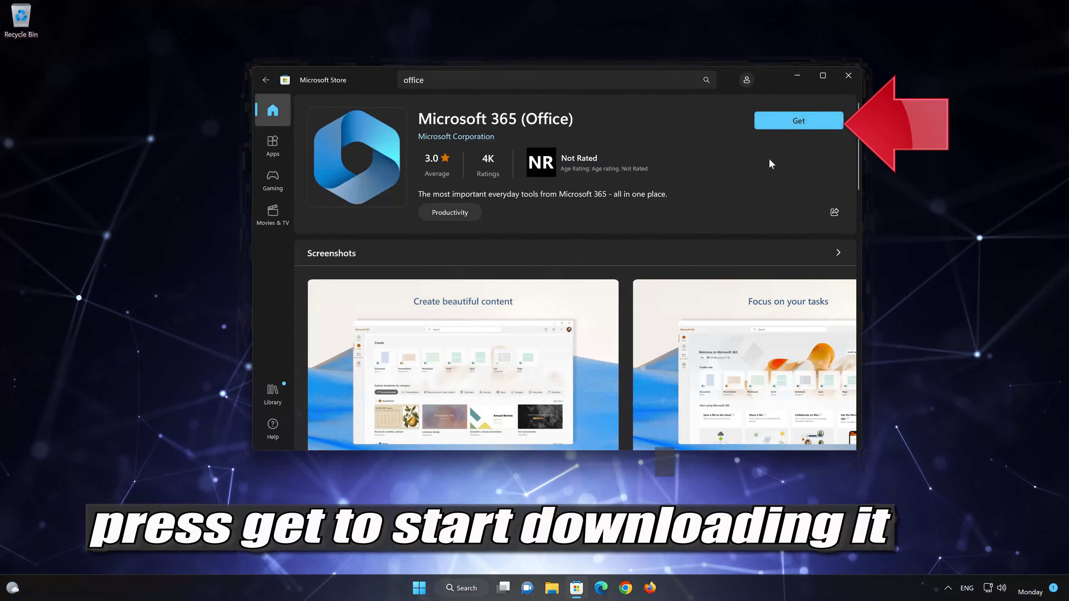
{"action": "left_click", "coordinate": [798, 116]}
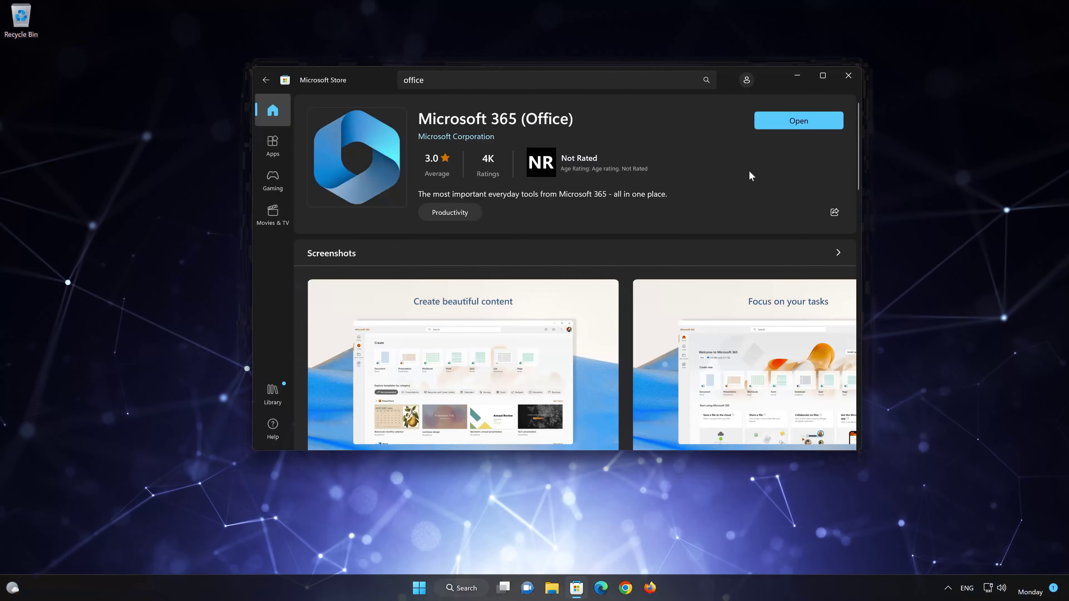
{"action": "left_click", "coordinate": [798, 123]}
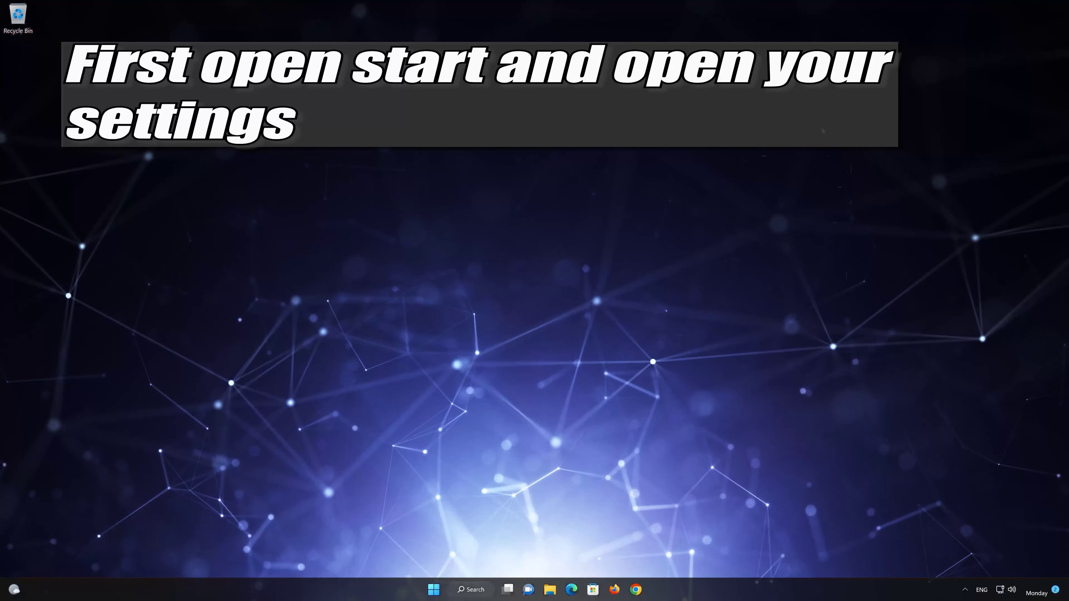
- Switch to Settings and open the advanced options of Microsoft Store from the Apps & features list
{"action": "left_click", "coordinate": [432, 590]}
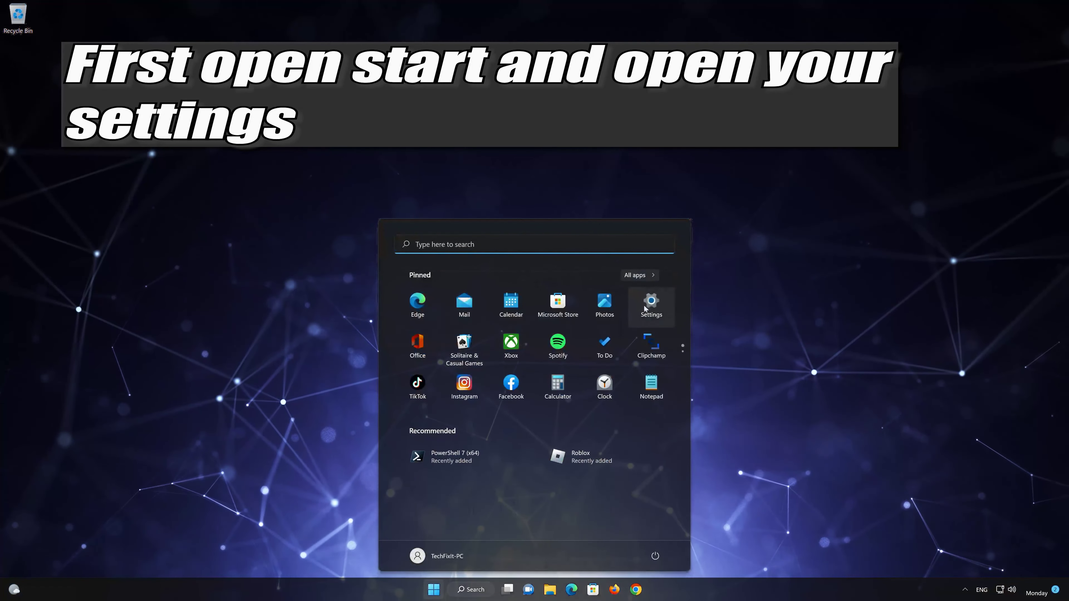
{"action": "left_click", "coordinate": [655, 305]}
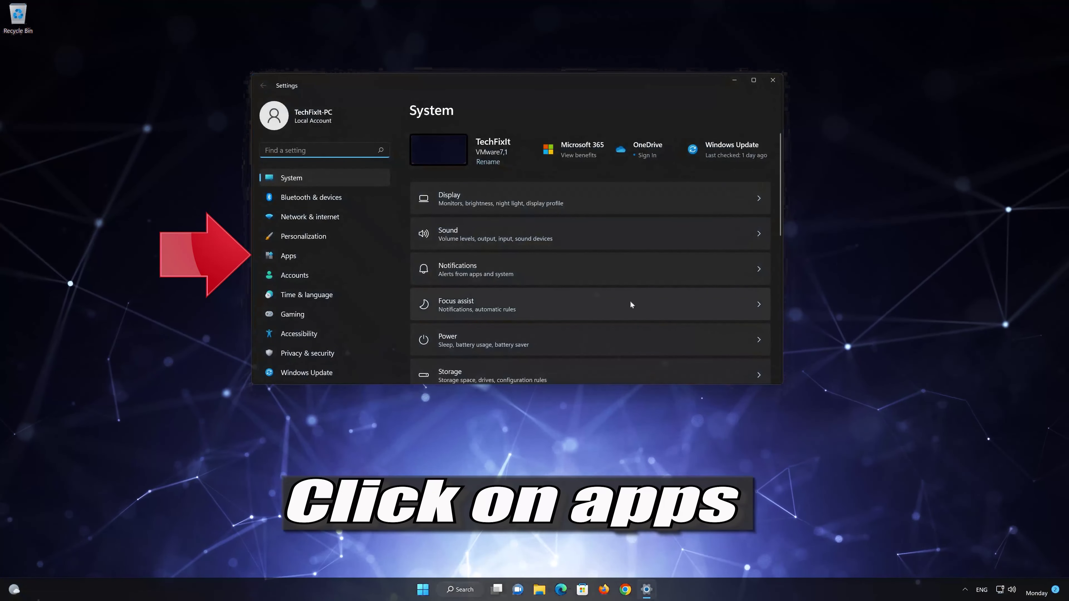
{"action": "left_click", "coordinate": [329, 253]}
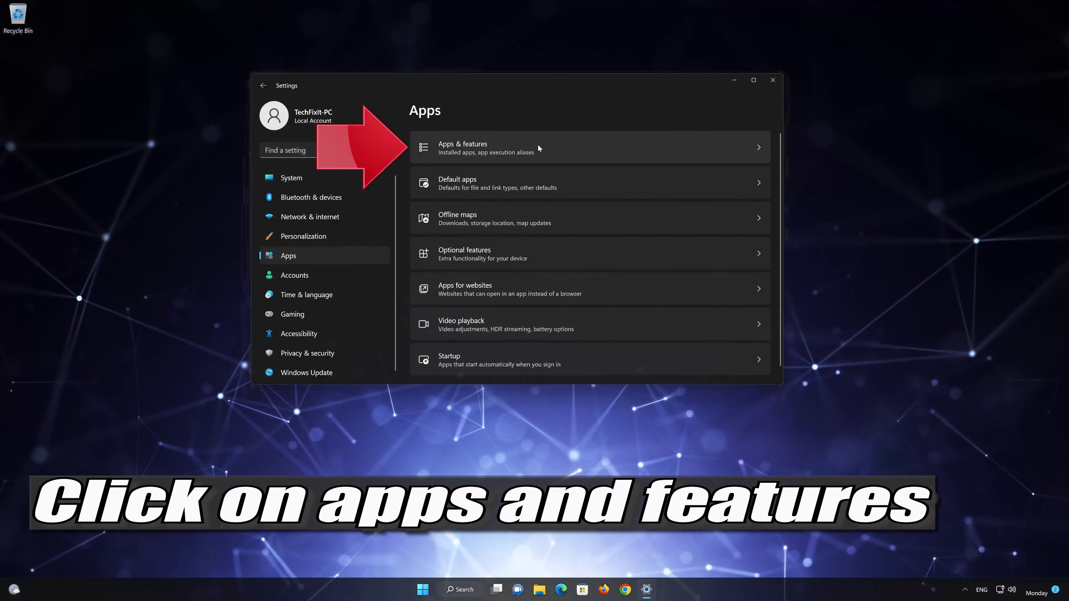
{"action": "left_click", "coordinate": [541, 142]}
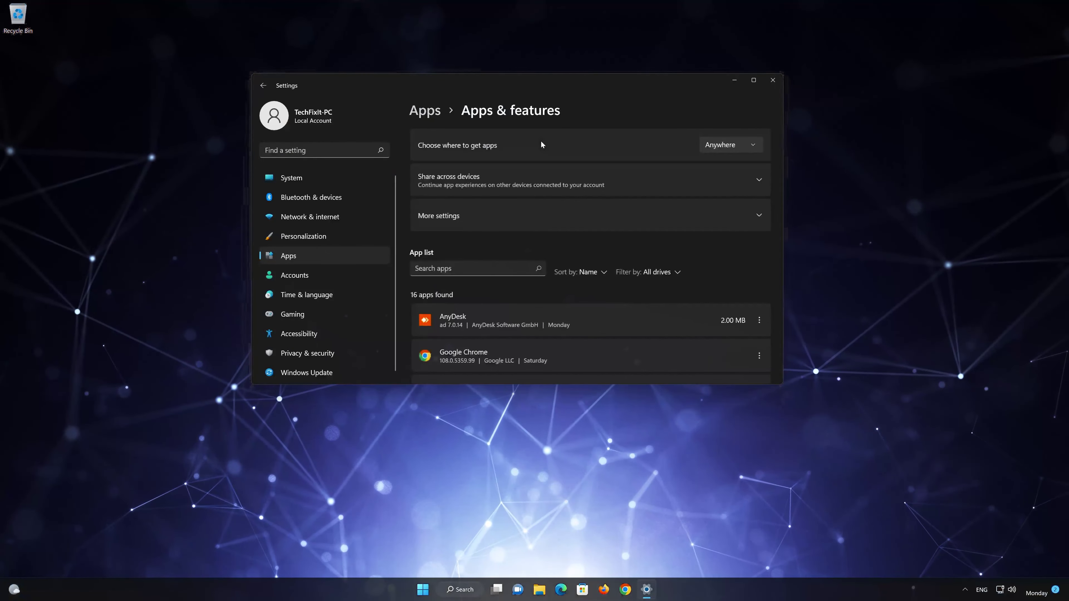
{"action": "scroll", "coordinate": [588, 256], "scroll_direction": "down", "scroll_amount": 3}
{"action": "scroll", "coordinate": [590, 262], "scroll_direction": "down", "scroll_amount": 10}
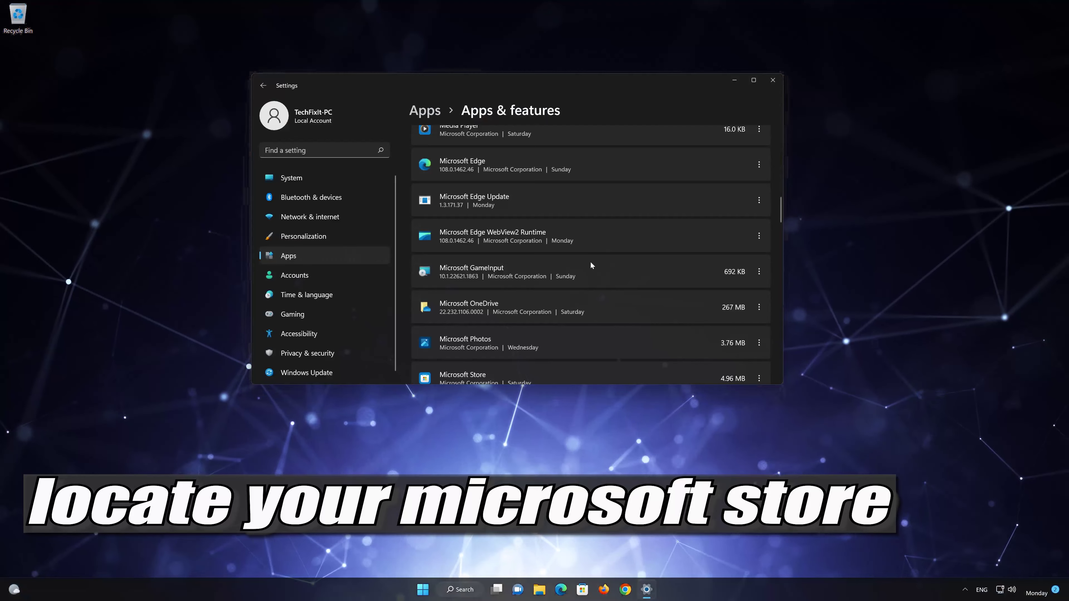
{"action": "scroll", "coordinate": [591, 263], "scroll_direction": "down", "scroll_amount": 1}
{"action": "scroll", "coordinate": [591, 262], "scroll_direction": "down", "scroll_amount": 1}
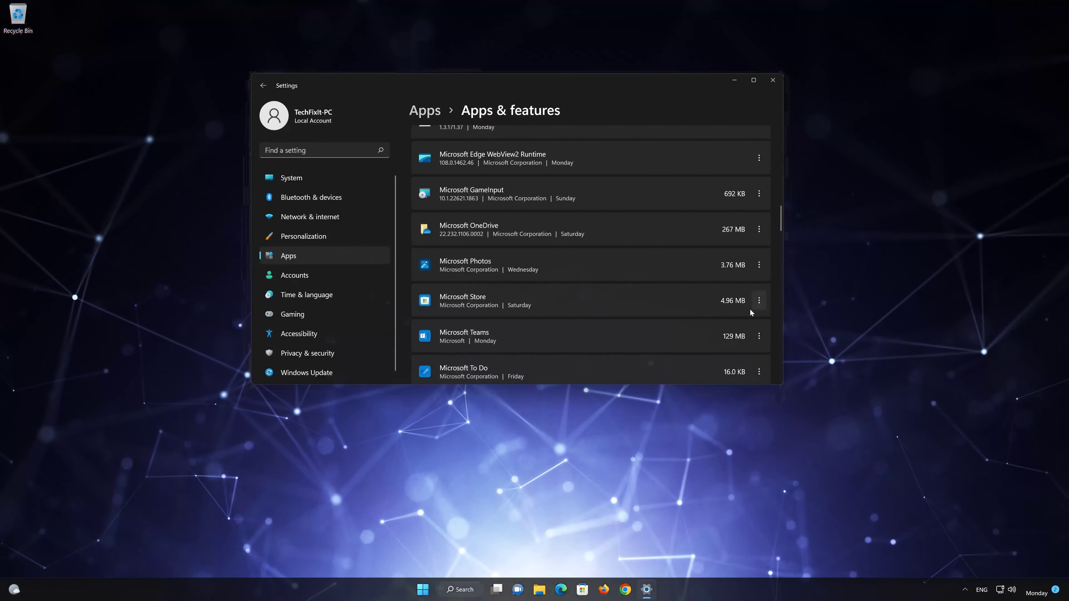
{"action": "left_click", "coordinate": [759, 300]}
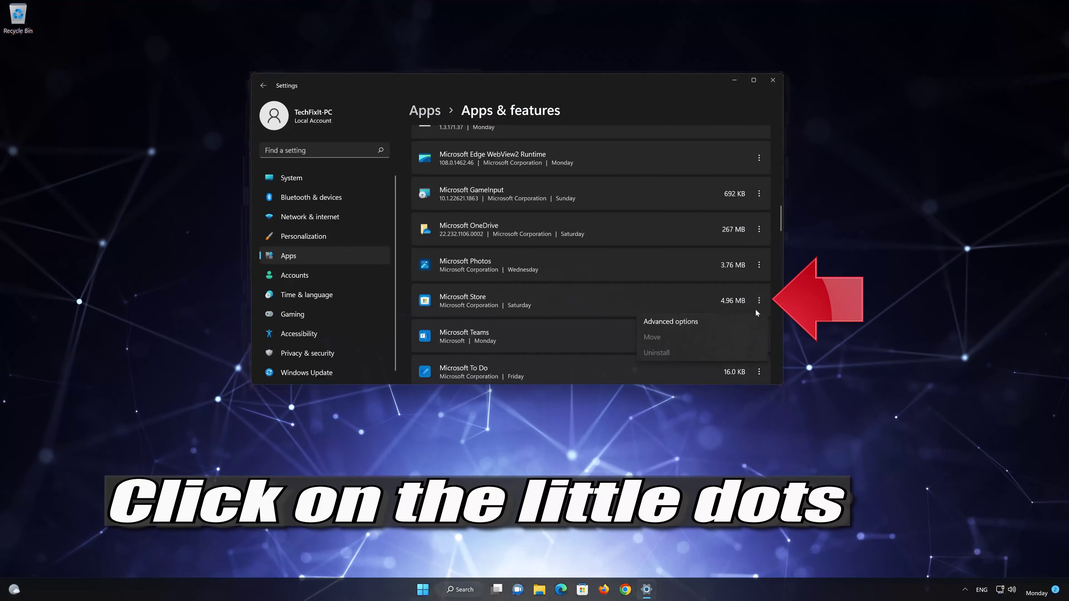
{"action": "left_click", "coordinate": [712, 321]}
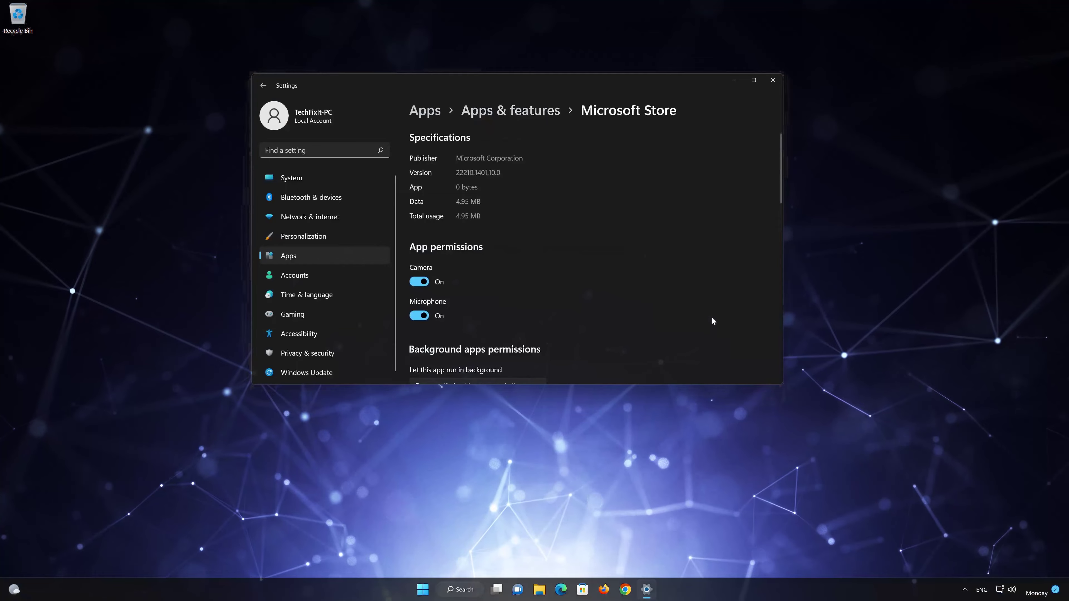
- Repair the Microsoft Store app, and reset it with its app data deleted
{"action": "scroll", "coordinate": [689, 314], "scroll_direction": "down", "scroll_amount": 5}
{"action": "scroll", "coordinate": [689, 314], "scroll_direction": "down", "scroll_amount": 8}
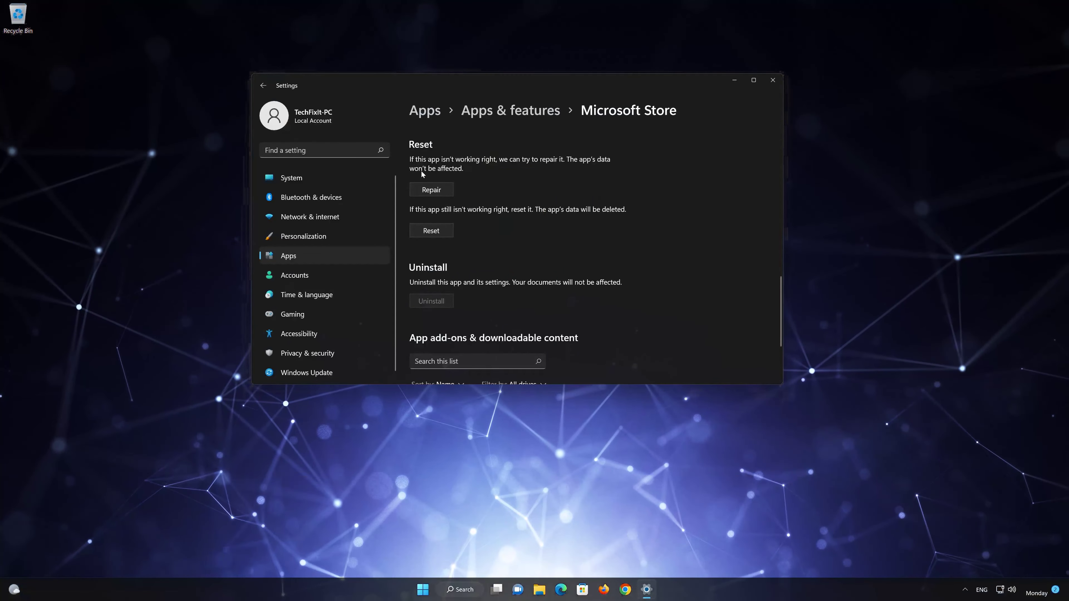
{"action": "left_click", "coordinate": [442, 190]}
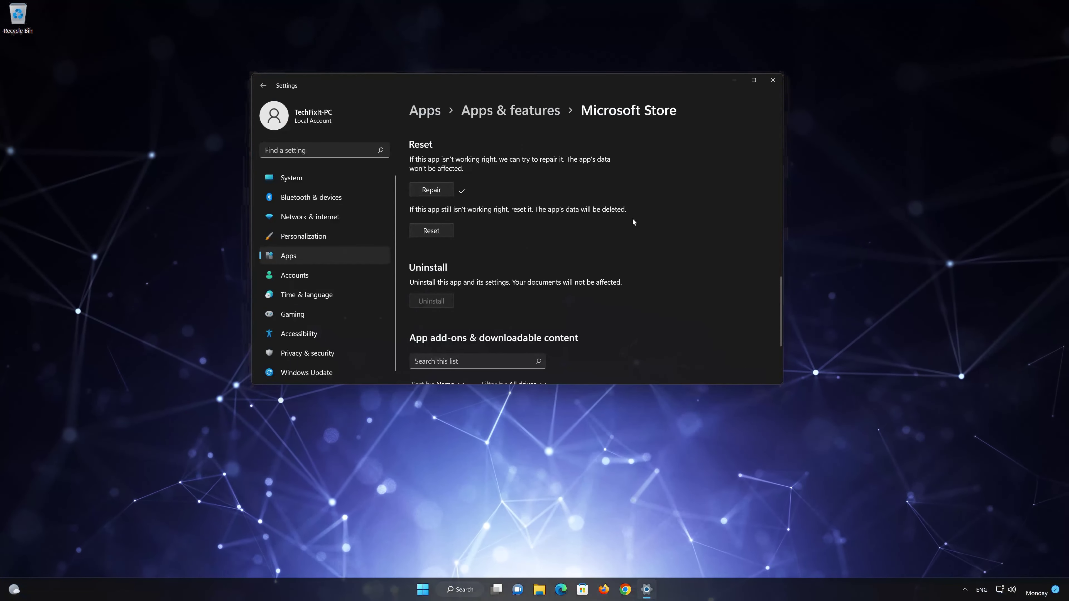
{"action": "left_click", "coordinate": [426, 234]}
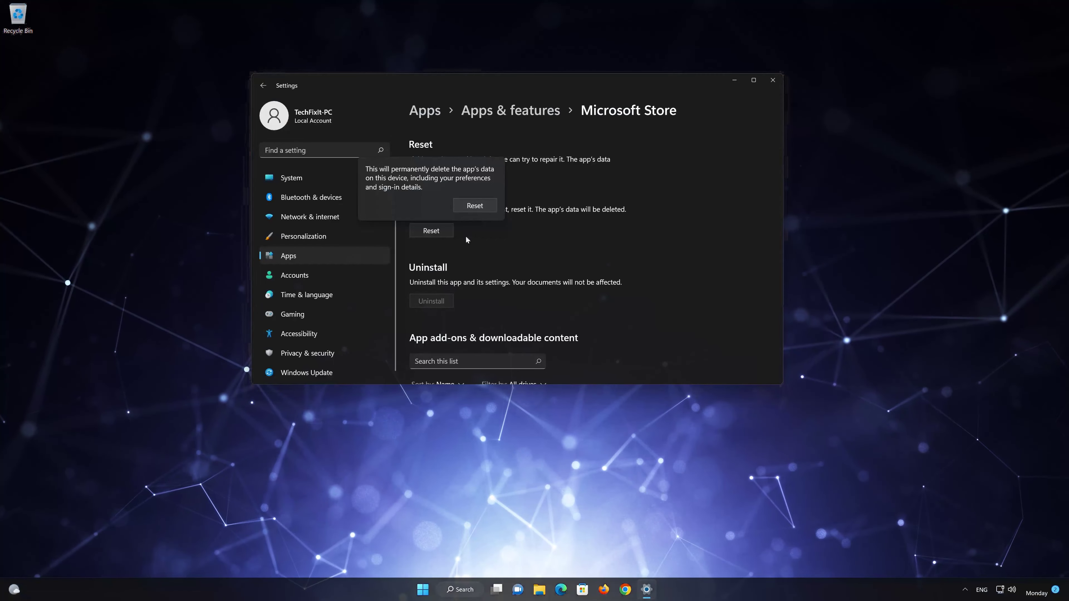
{"action": "left_click", "coordinate": [473, 208]}
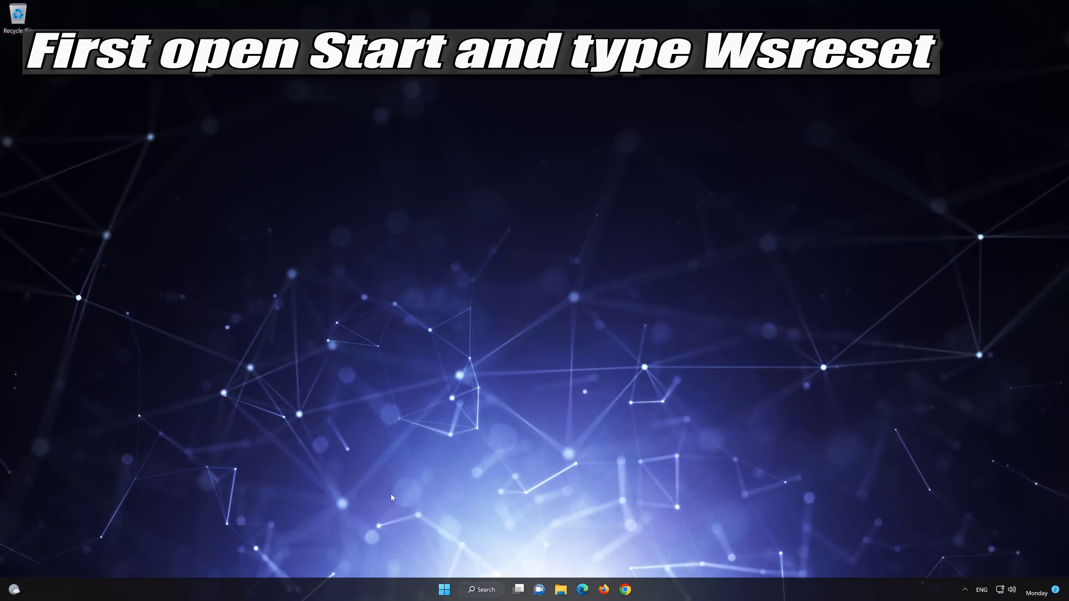
- Search Windows for "wsreset" and run the wsreset command
{"action": "left_click", "coordinate": [445, 589]}
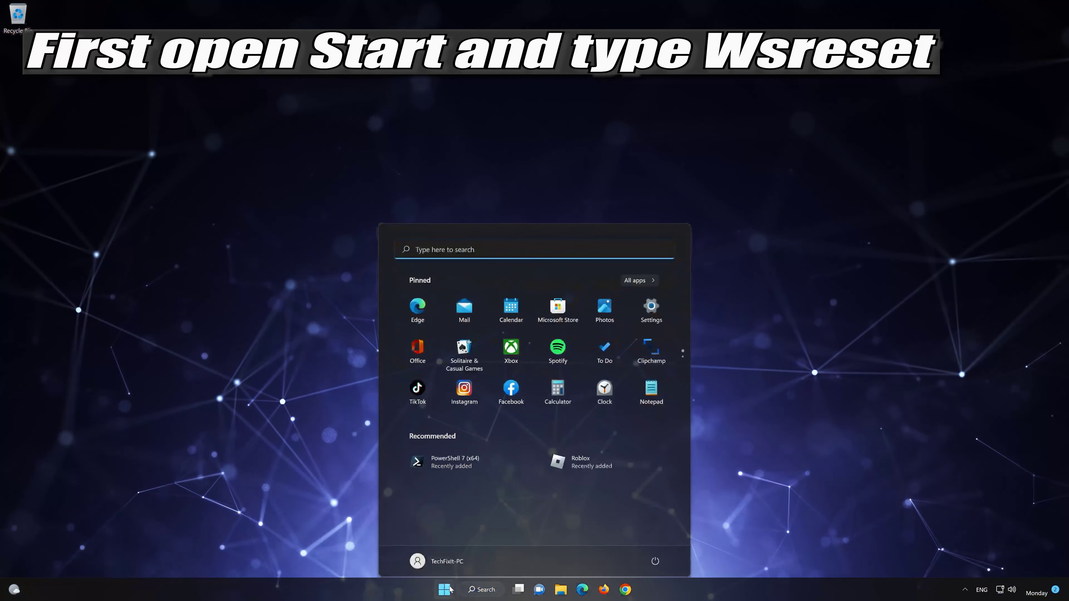
{"action": "type", "text": "ws"}
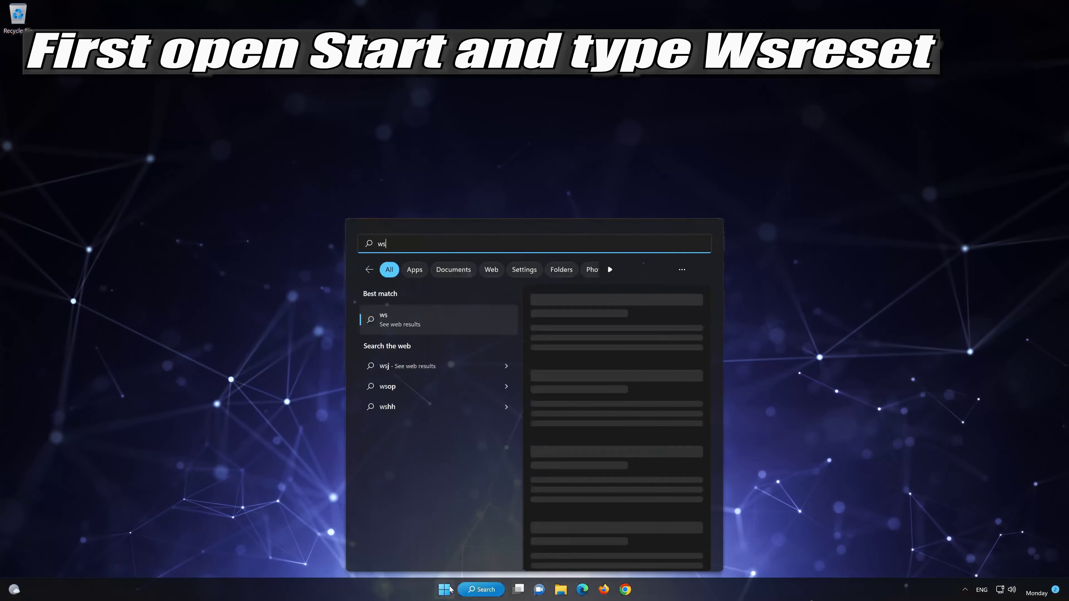
{"action": "type", "text": "reset"}
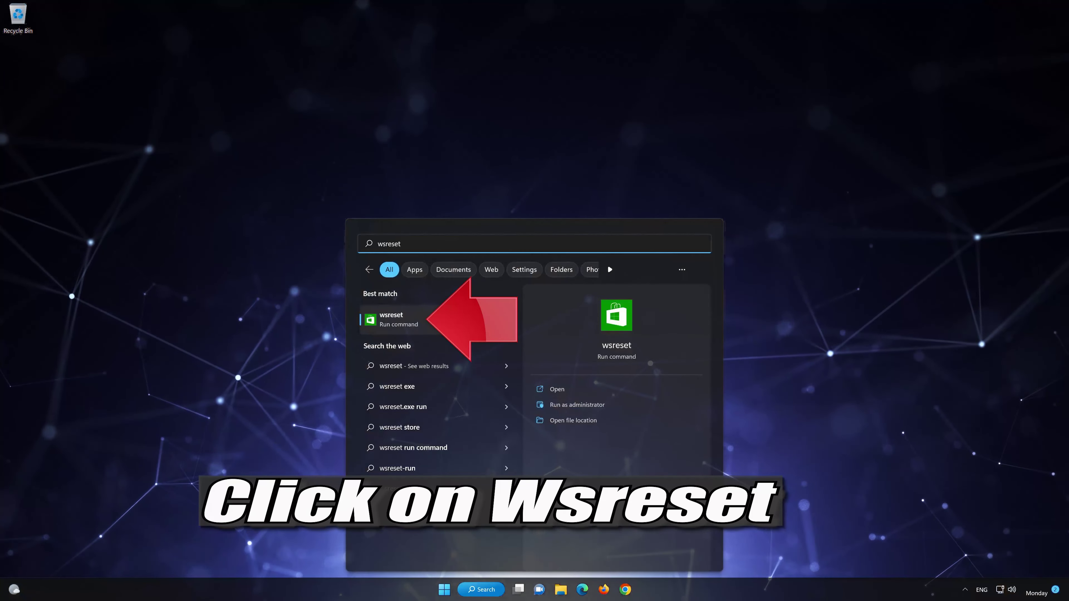
{"action": "left_click", "coordinate": [452, 321]}
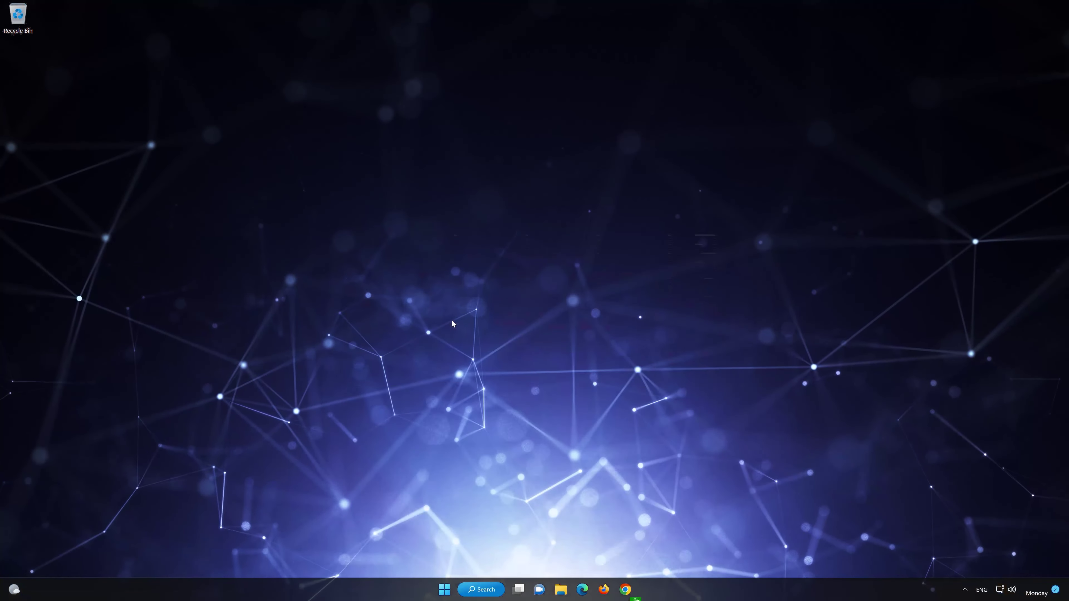